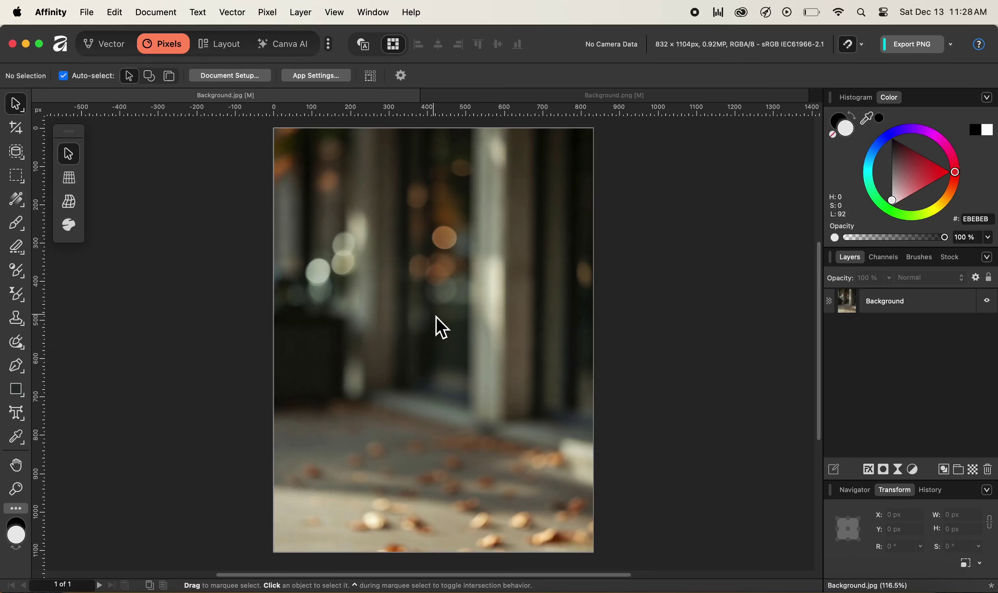
# Use File > Place… to load subjecttransparent.png from the Image 1 folder.
pyautogui.click(96, 19)
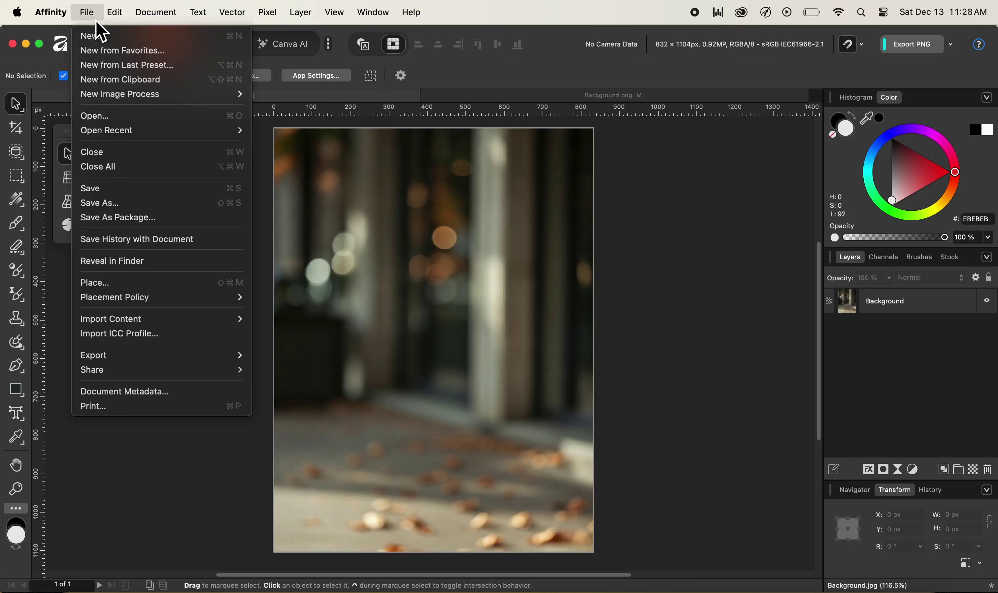
pyautogui.click(133, 284)
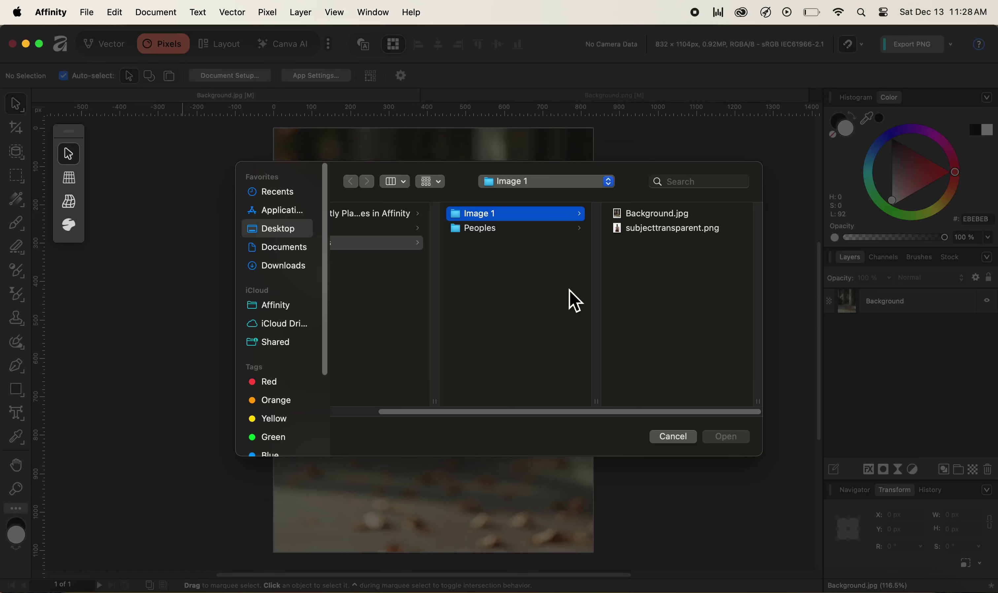
pyautogui.click(652, 230)
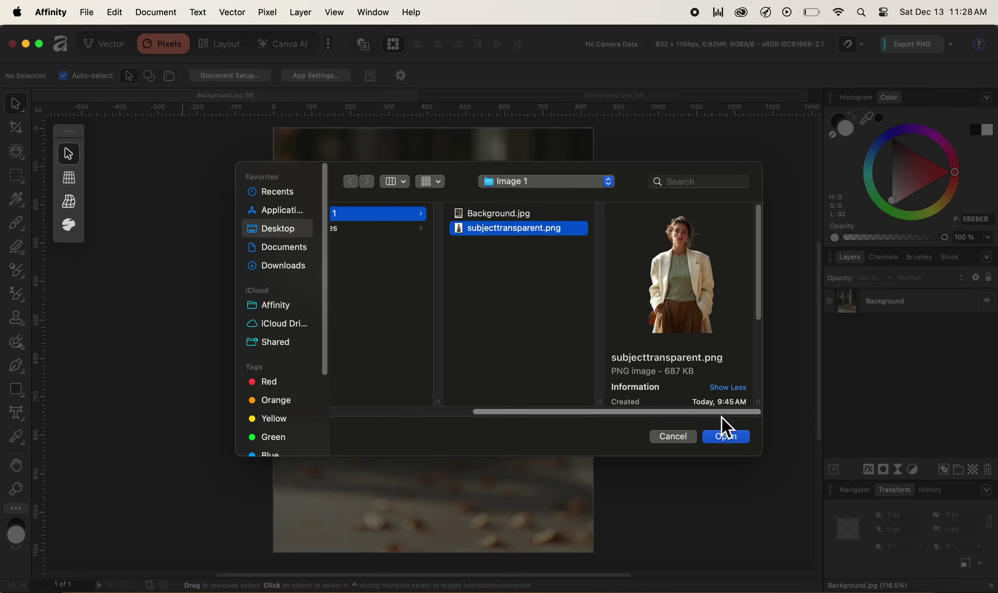
pyautogui.click(725, 436)
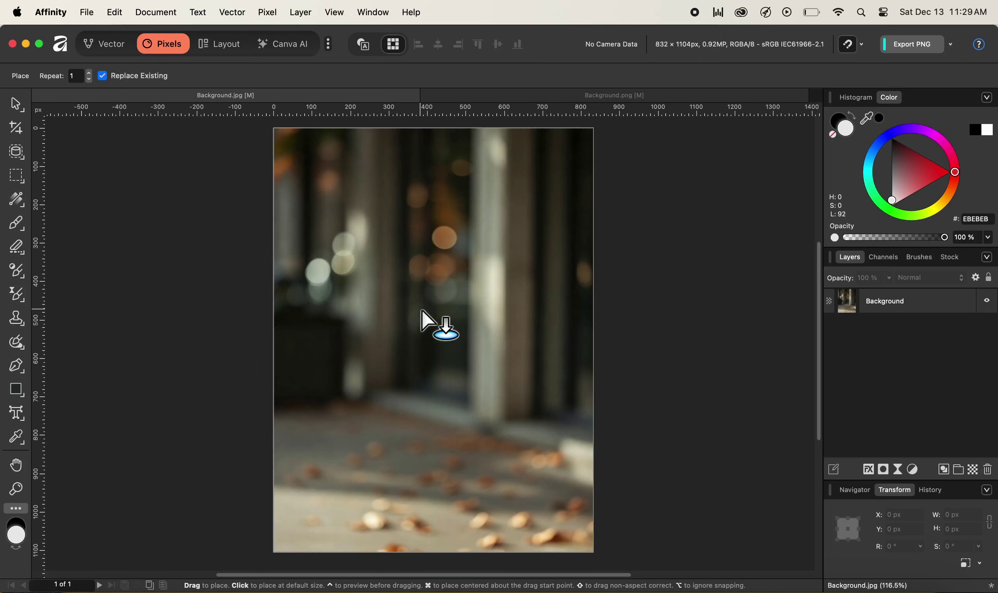
pyautogui.click(422, 309)
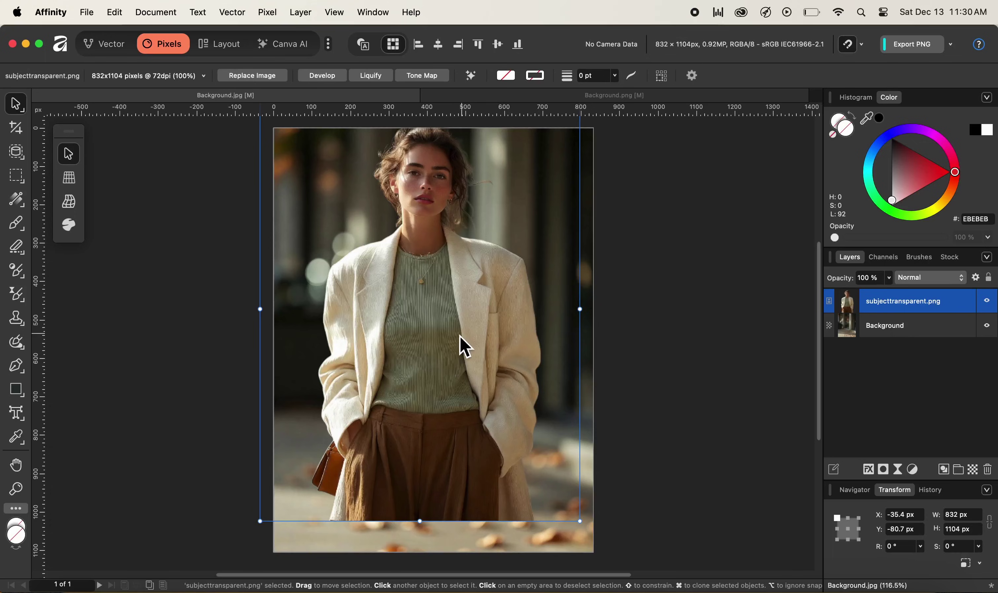
pyautogui.moveTo(434, 300); pyautogui.dragTo(445, 334)
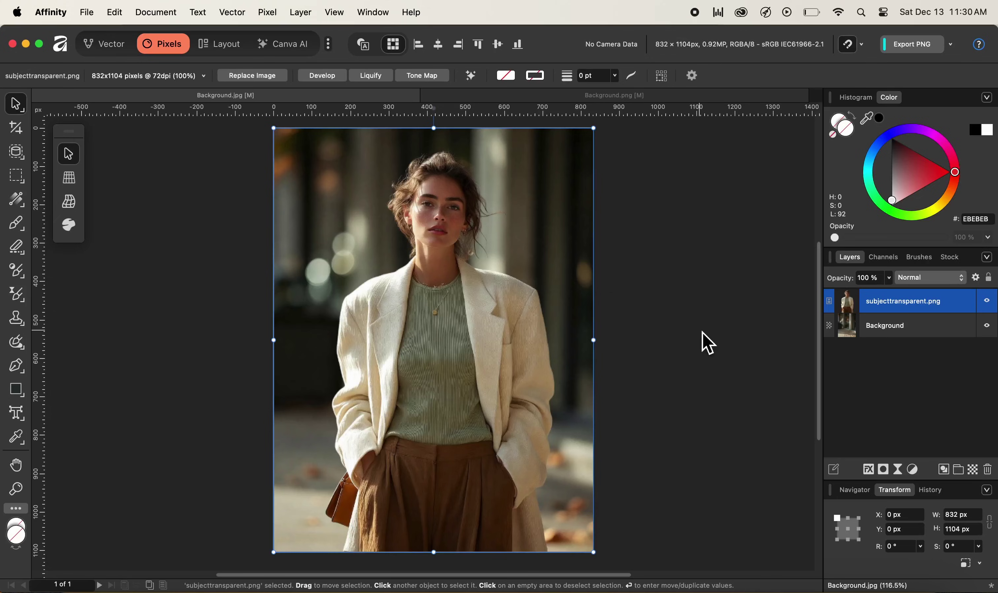
pyautogui.press('Delete')
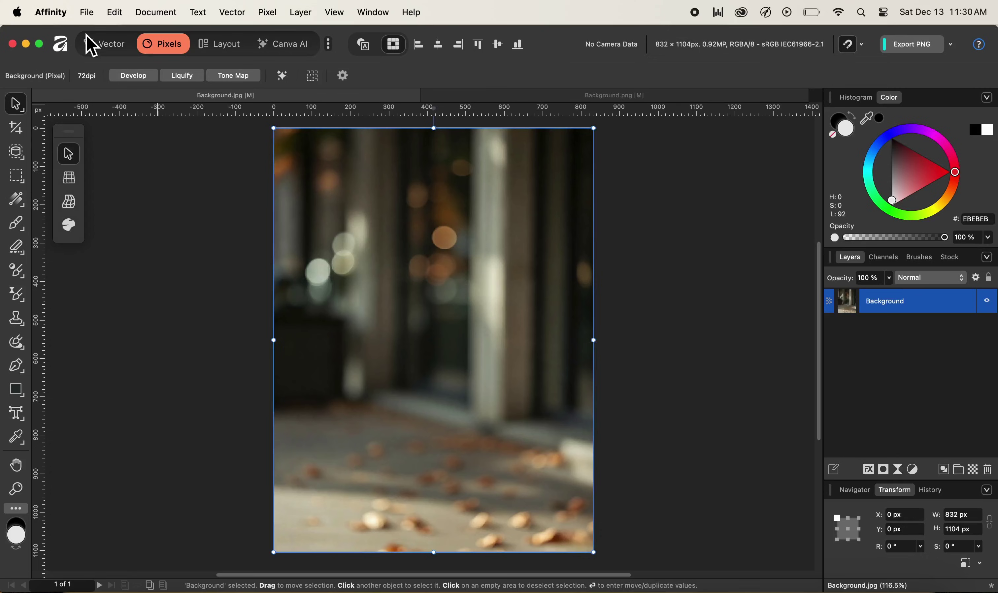
# Reload subjecttransparent.png with File > Place… so the Place tool is ready.
pyautogui.click(86, 19)
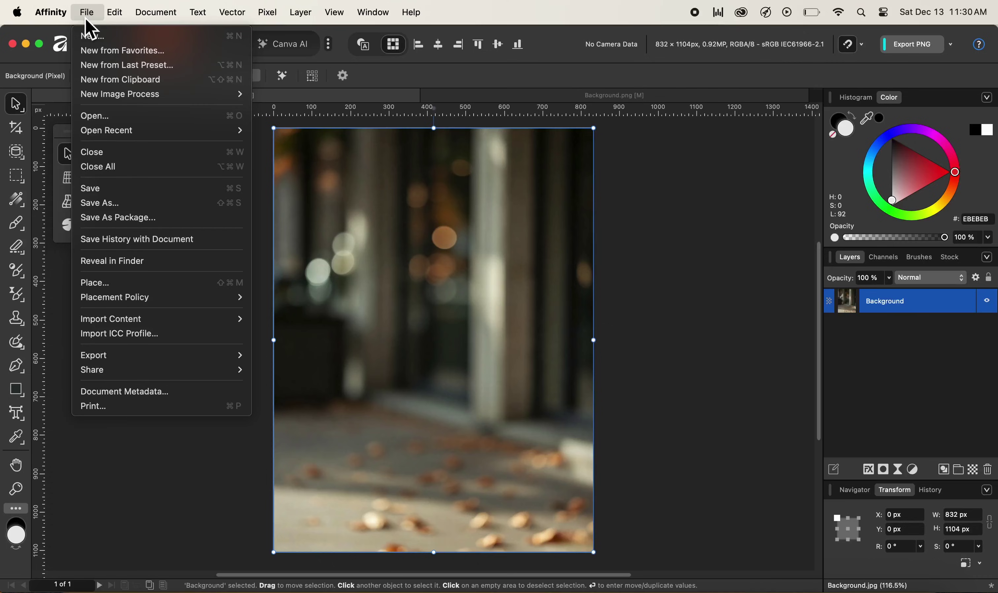
pyautogui.click(130, 283)
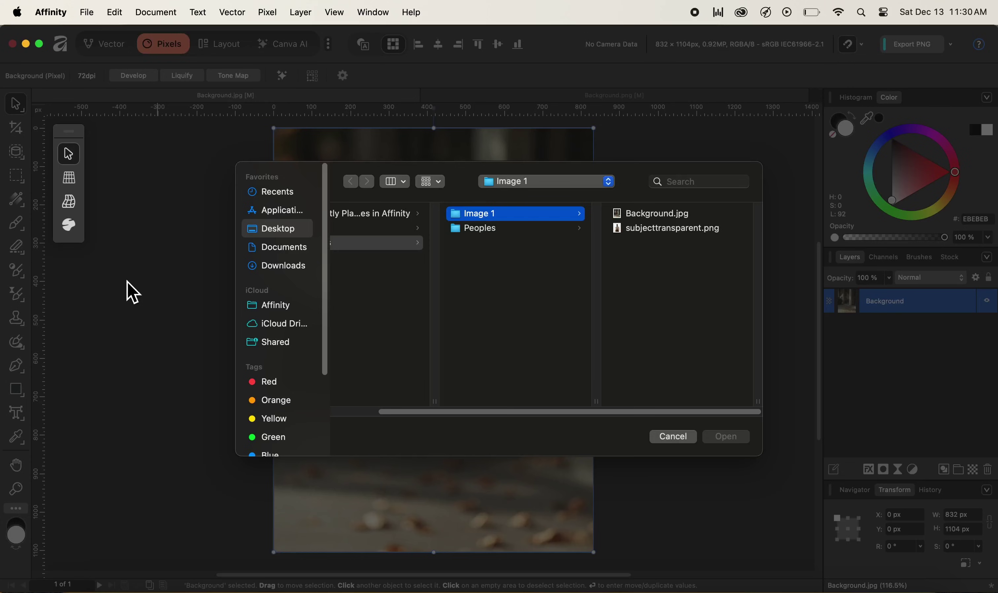
pyautogui.click(653, 230)
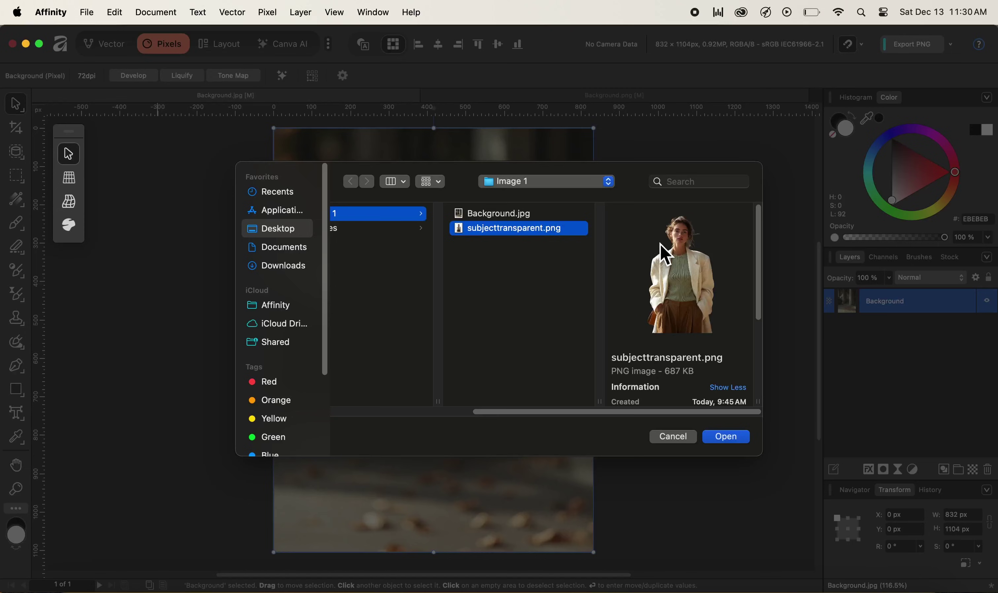
pyautogui.doubleClick(539, 232)
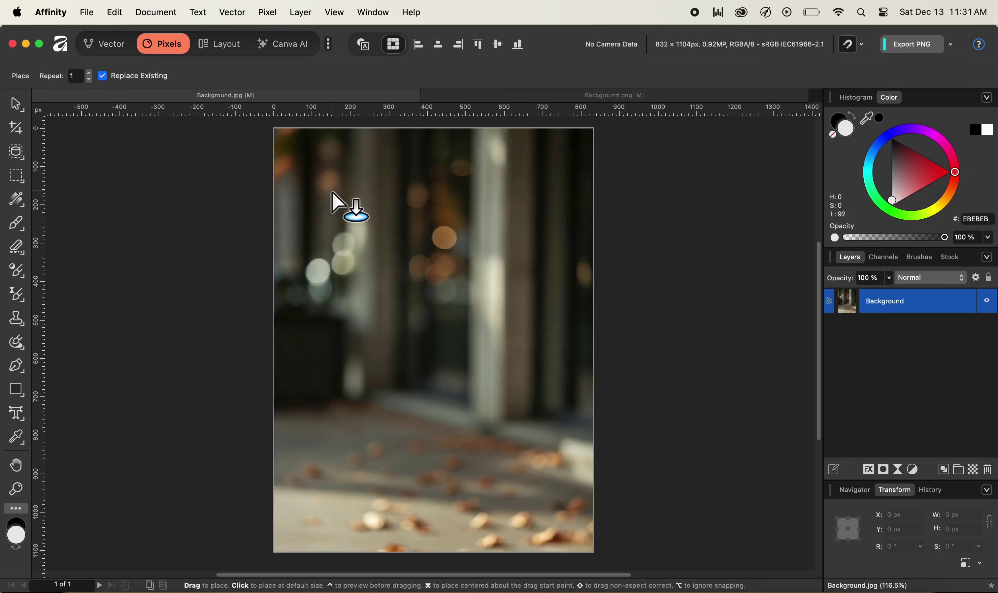
pyautogui.moveTo(318, 192); pyautogui.dragTo(661, 540)
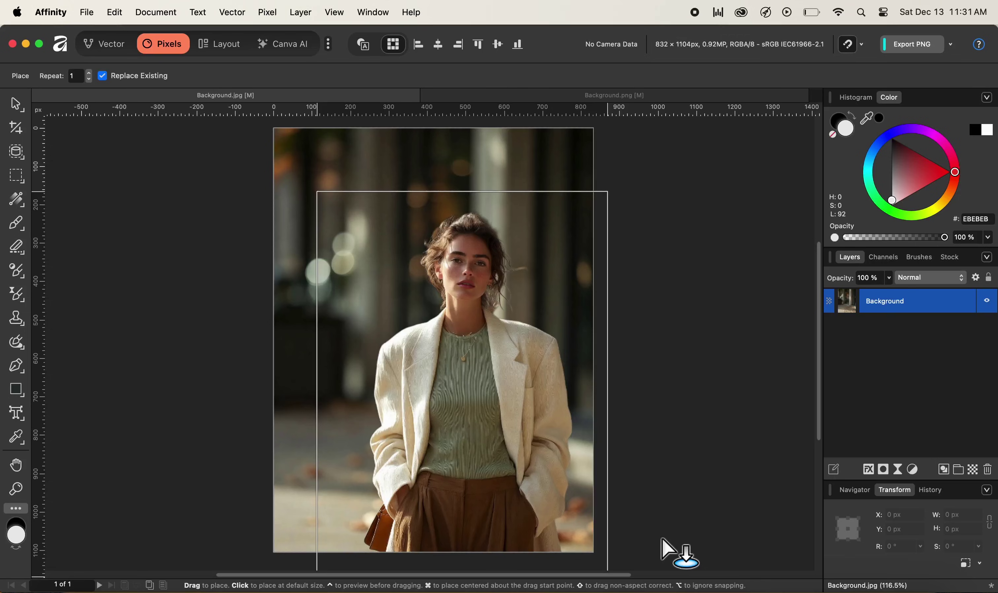
pyautogui.click(661, 540)
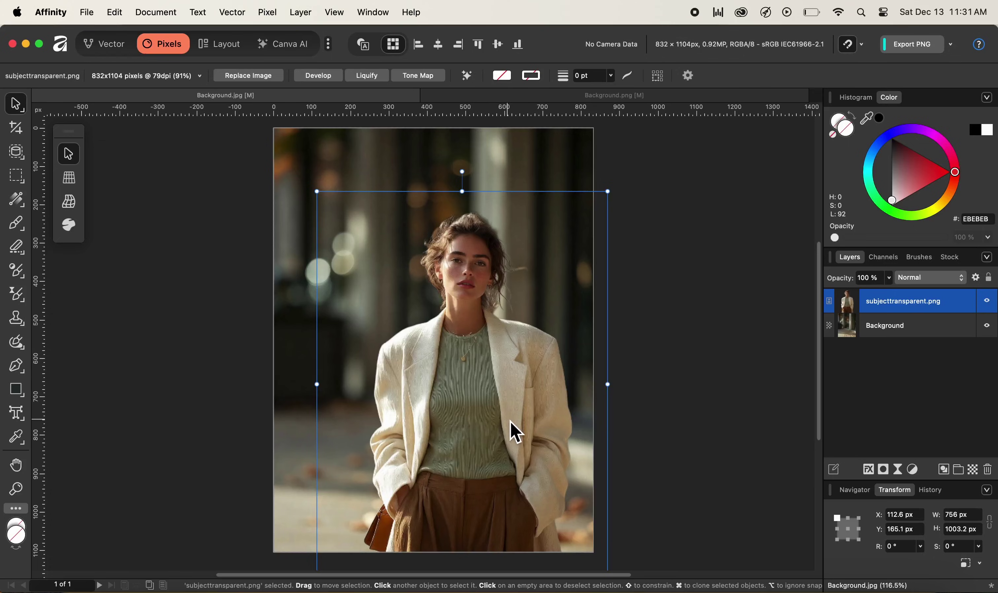
pyautogui.moveTo(510, 422); pyautogui.dragTo(481, 395)
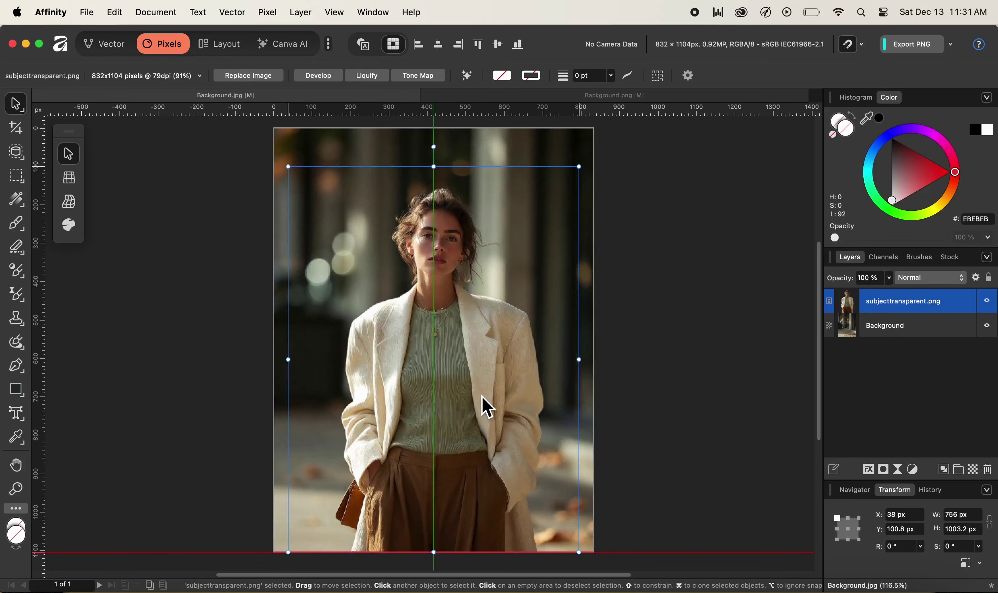
pyautogui.moveTo(487, 407); pyautogui.dragTo(487, 406)
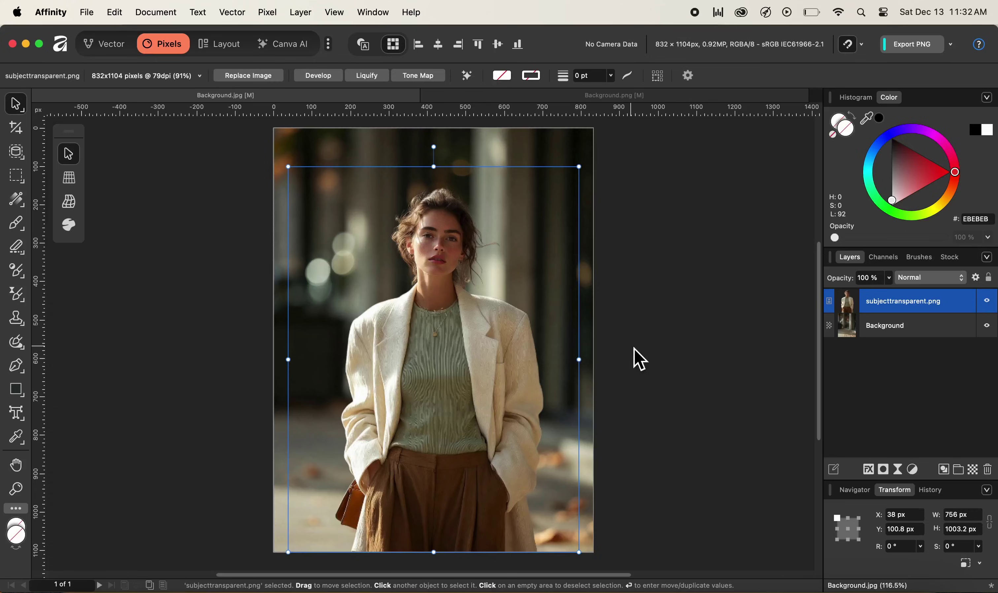
pyautogui.click(988, 470)
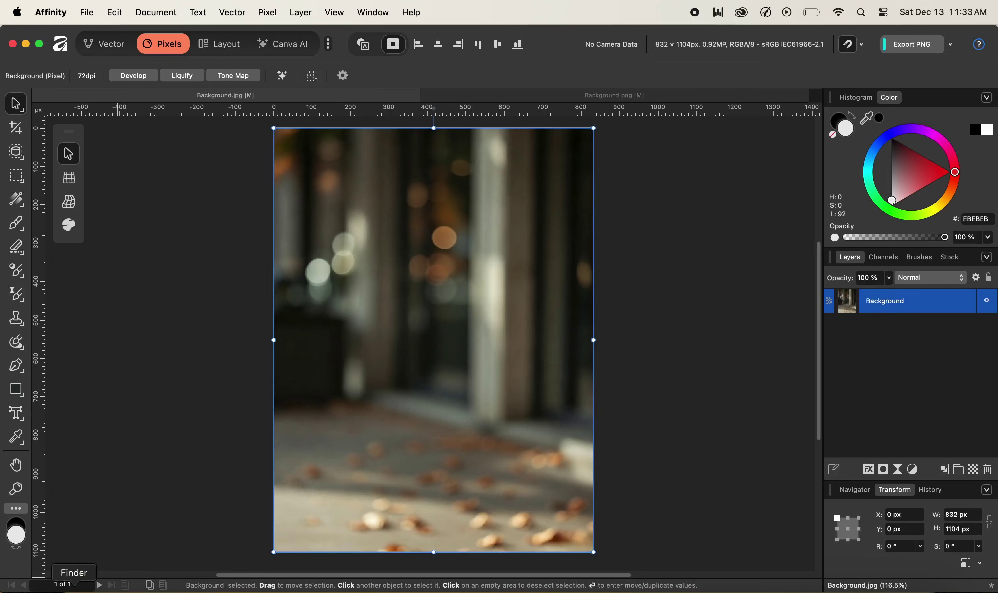
# Drag subjecttransparent.png from Finder's Image 1 folder onto the street canvas as a new layer.
pyautogui.click(74, 588)
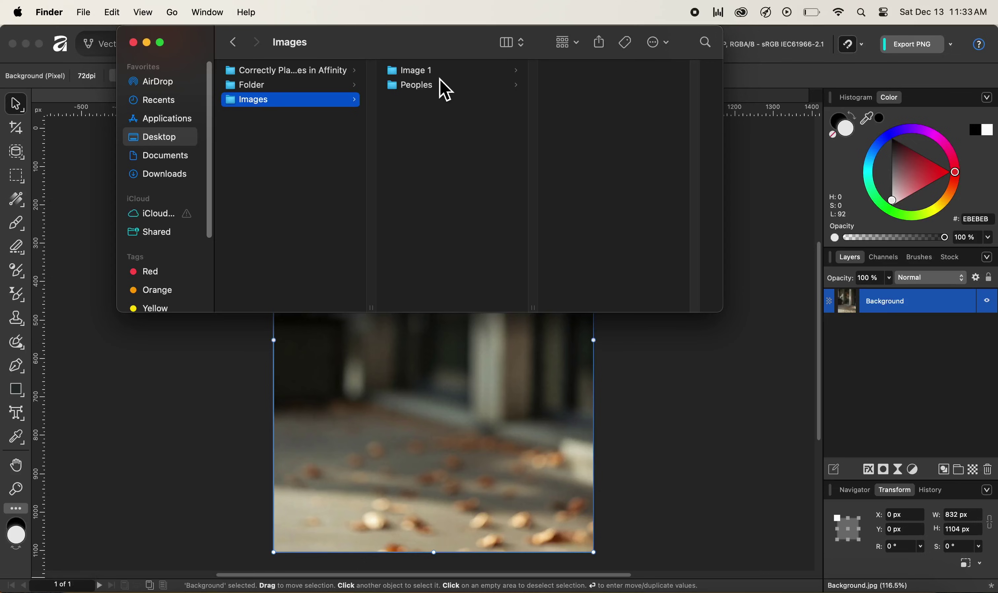
pyautogui.click(433, 71)
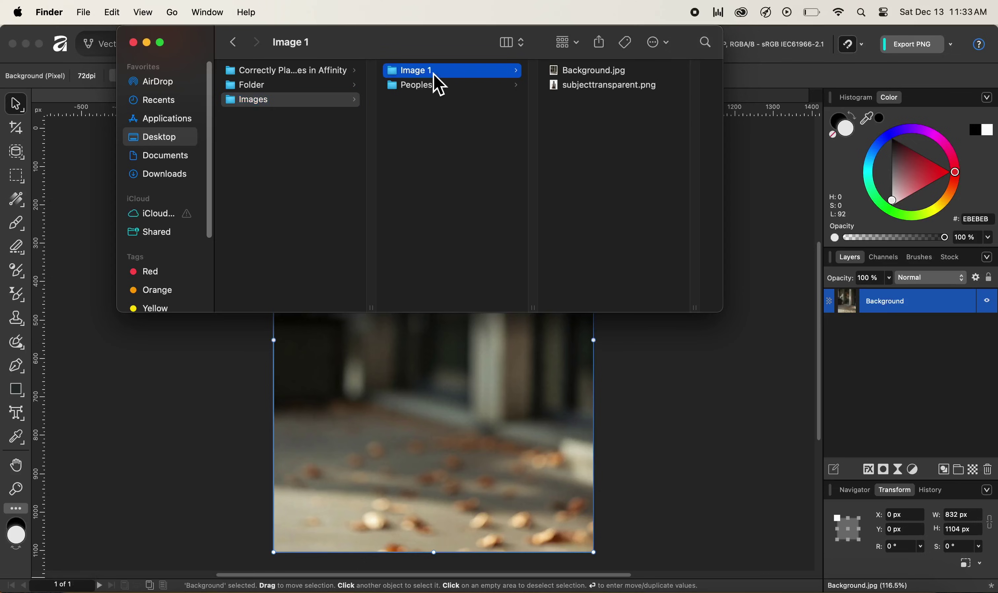
pyautogui.click(601, 85)
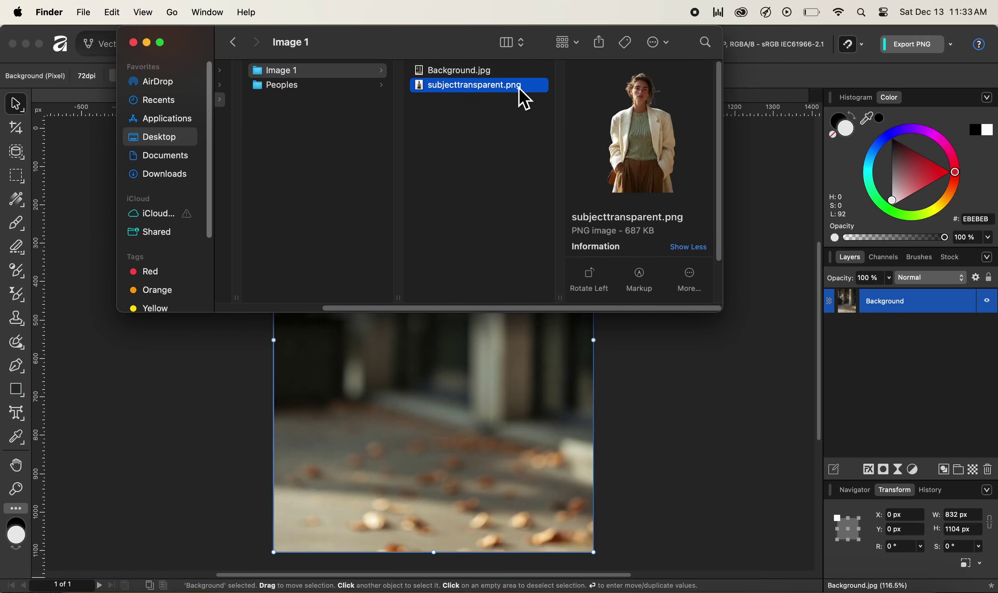
pyautogui.moveTo(519, 88); pyautogui.dragTo(461, 335)
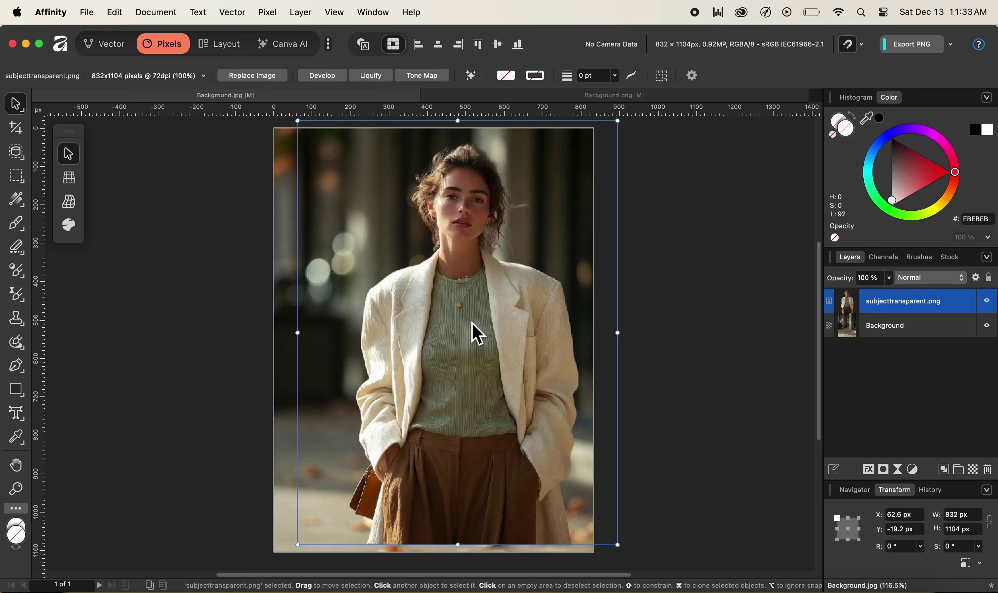
# Snap the woman layer to X 0 / Y 0, delete it, and return to the Image 1 folder in Finder.
pyautogui.moveTo(470, 329); pyautogui.dragTo(447, 334)
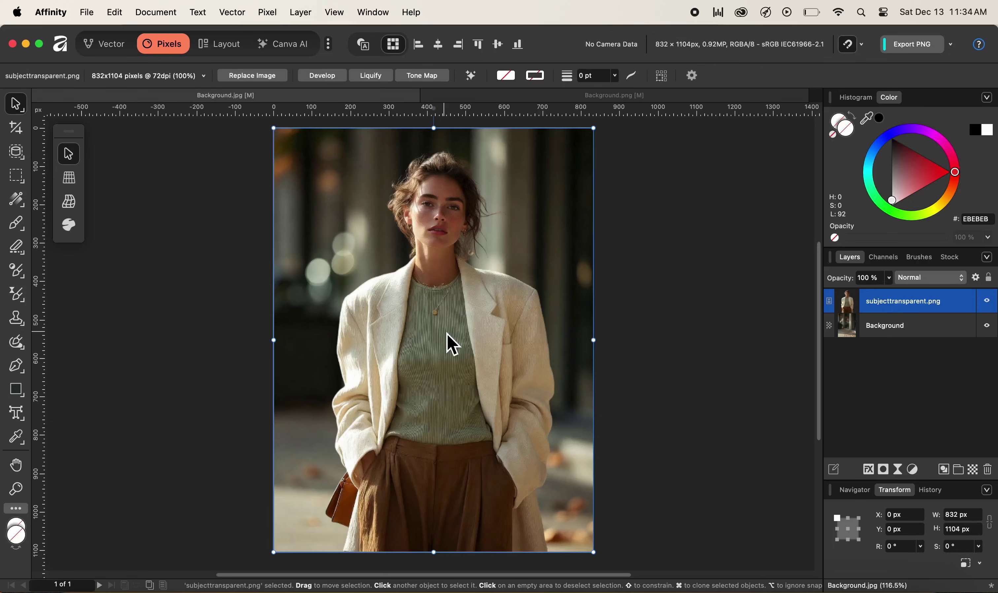
pyautogui.press('Delete')
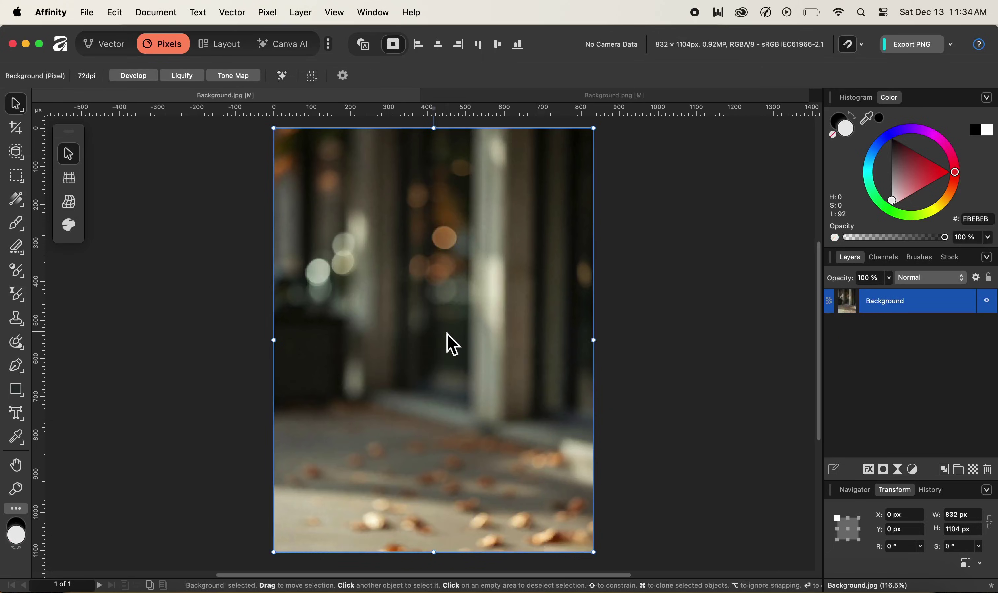
pyautogui.click(74, 588)
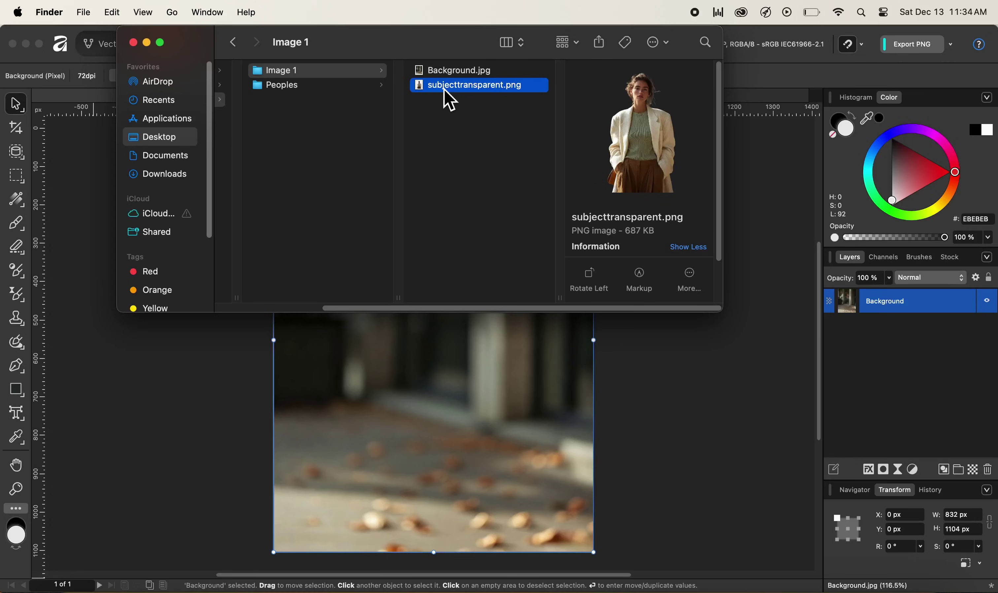
# Drag subjecttransparent.png from Finder onto the street canvas to load it for placing.
pyautogui.moveTo(449, 100); pyautogui.dragTo(392, 406)
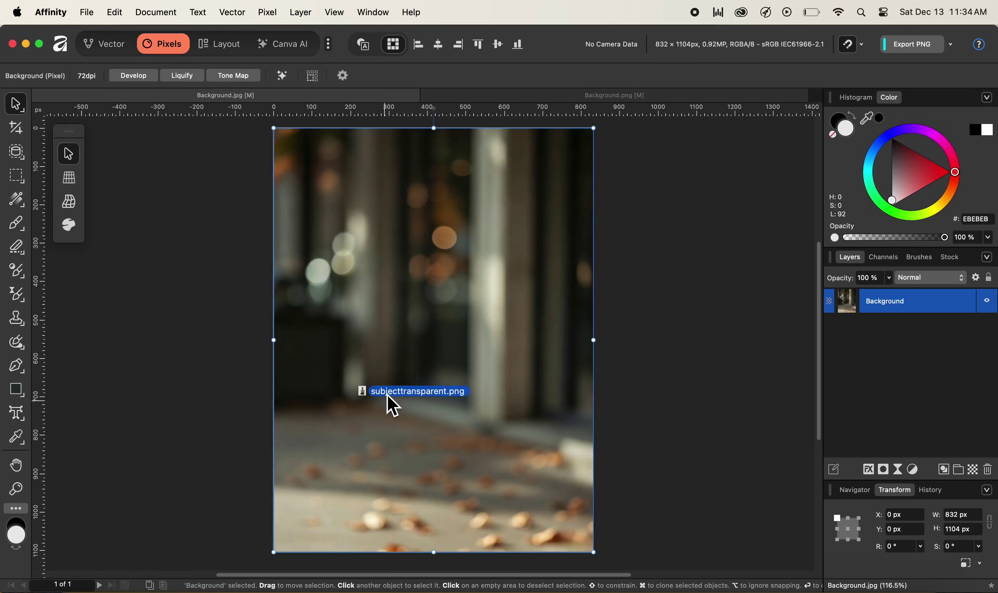
pyautogui.moveTo(391, 406); pyautogui.dragTo(374, 286)
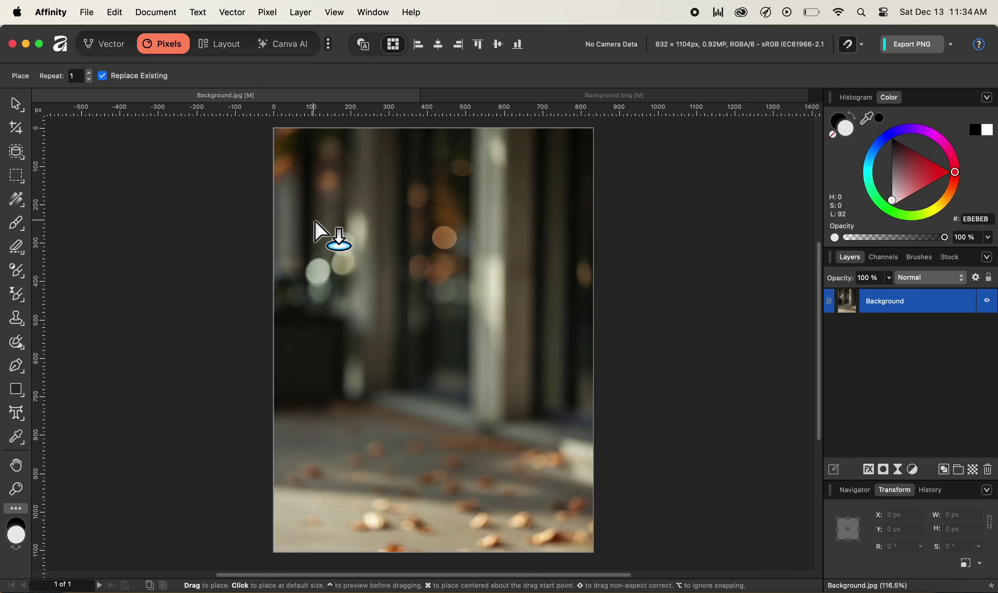
# Place the woman at 709.2 × 941 px, positioned at X 90, Y 231.6.
pyautogui.moveTo(309, 217); pyautogui.dragTo(627, 547)
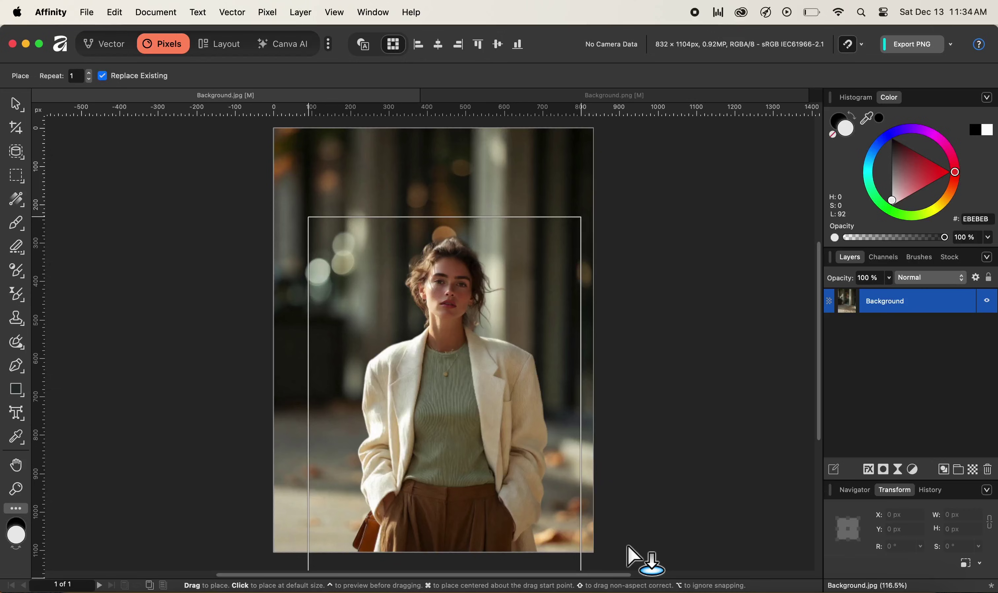
pyautogui.moveTo(627, 547); pyautogui.dragTo(627, 547)
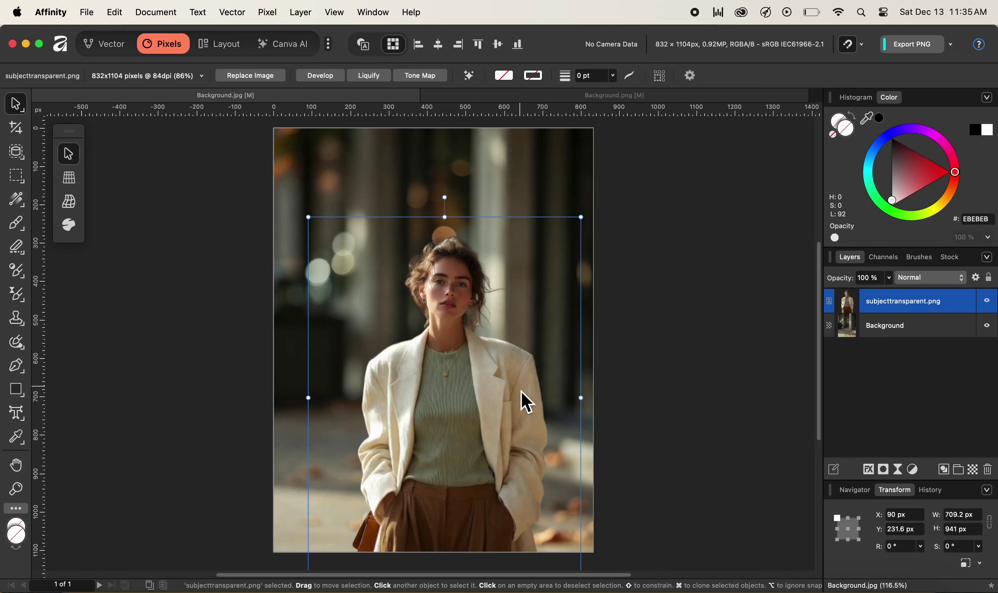
# Snap the woman to the horizontal centre and bottom edge, then deselect her.
pyautogui.moveTo(472, 437); pyautogui.dragTo(459, 411)
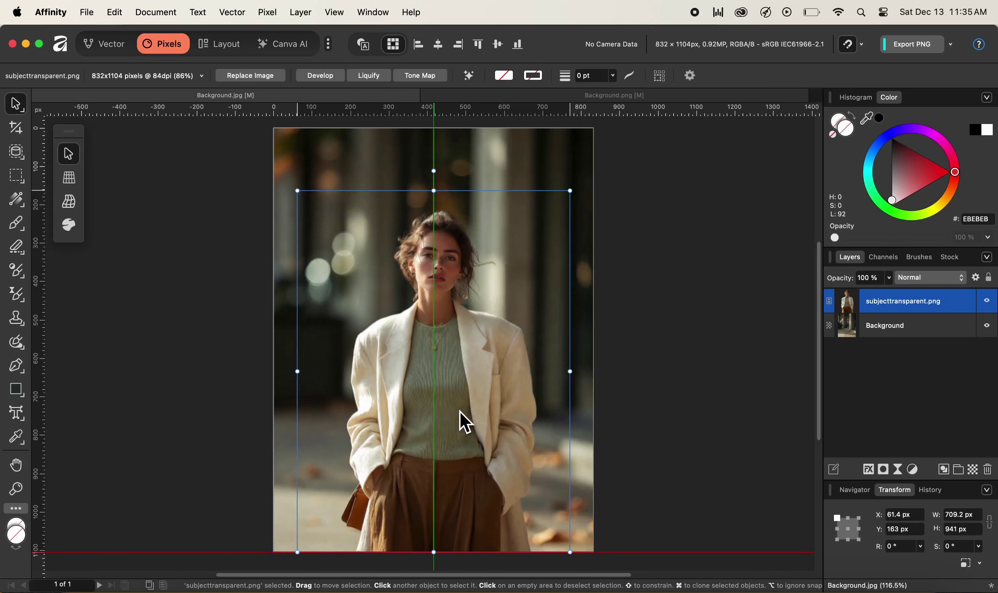
pyautogui.click(634, 384)
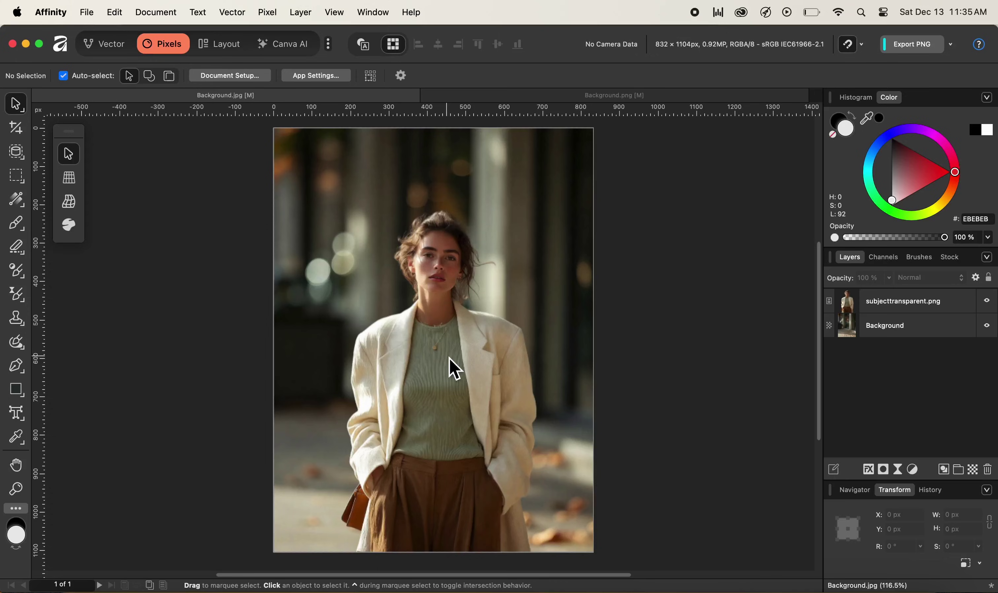
# Switch to the Background.png park document and show the Peoples folder in Finder.
pyautogui.click(628, 95)
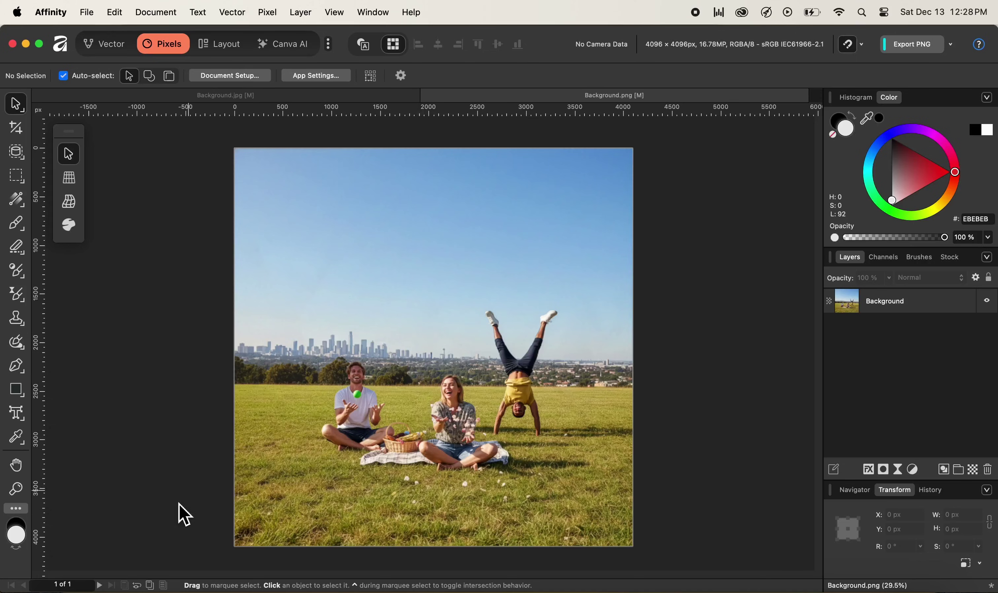
pyautogui.click(75, 589)
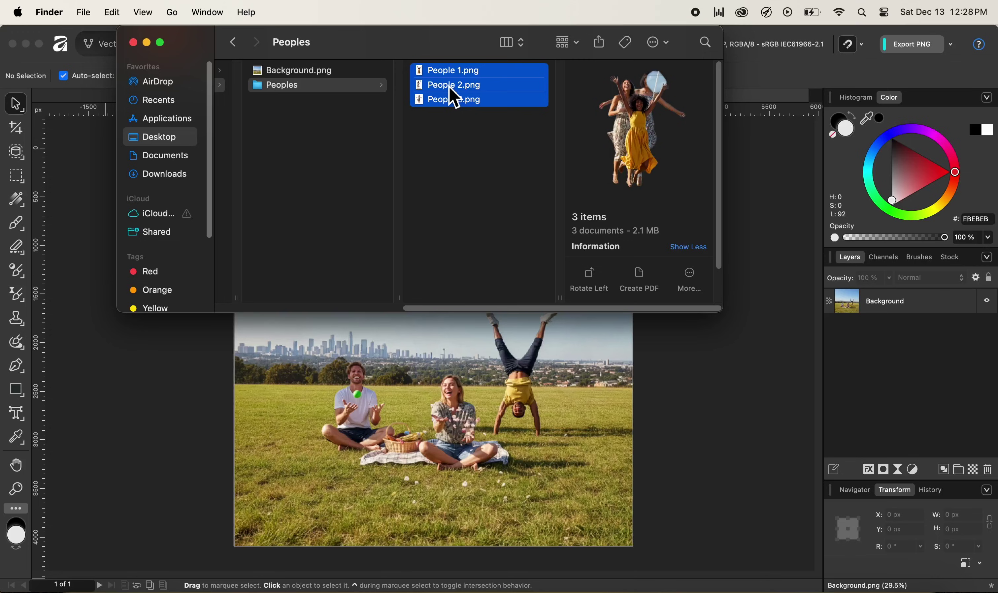
# Drag People 1.png, People 2.png and People 3.png from Finder onto the park canvas.
pyautogui.moveTo(454, 99); pyautogui.dragTo(471, 371)
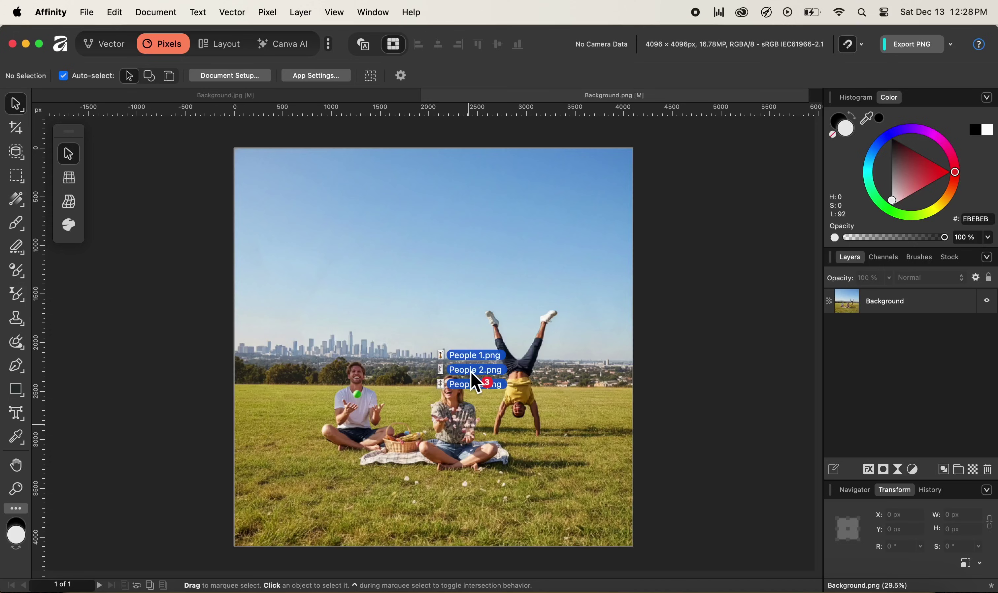
pyautogui.moveTo(475, 383); pyautogui.dragTo(468, 371)
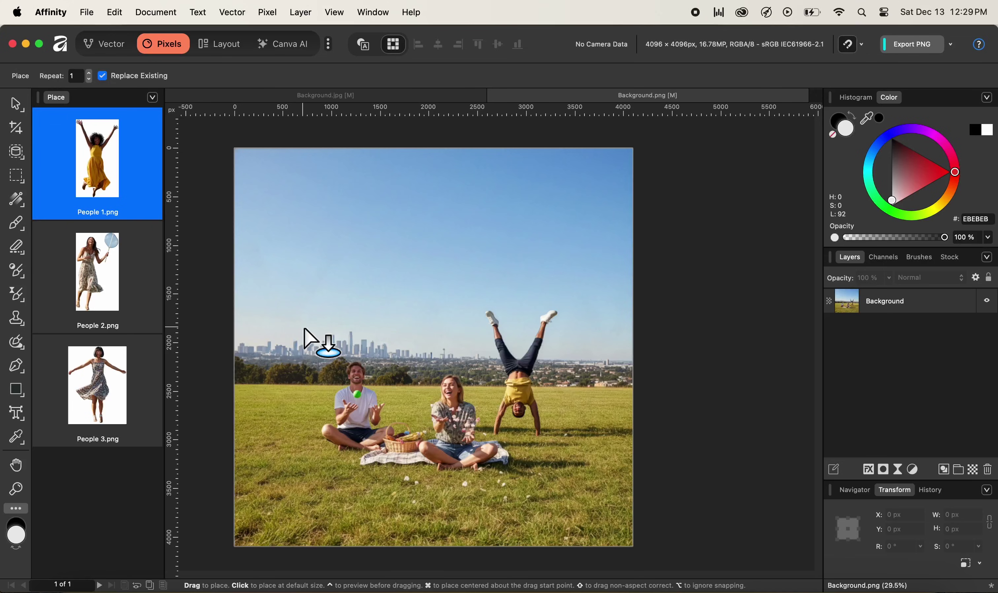
# Place People 1.png, the woman in yellow, at default size on the scene's left side.
pyautogui.click(117, 286)
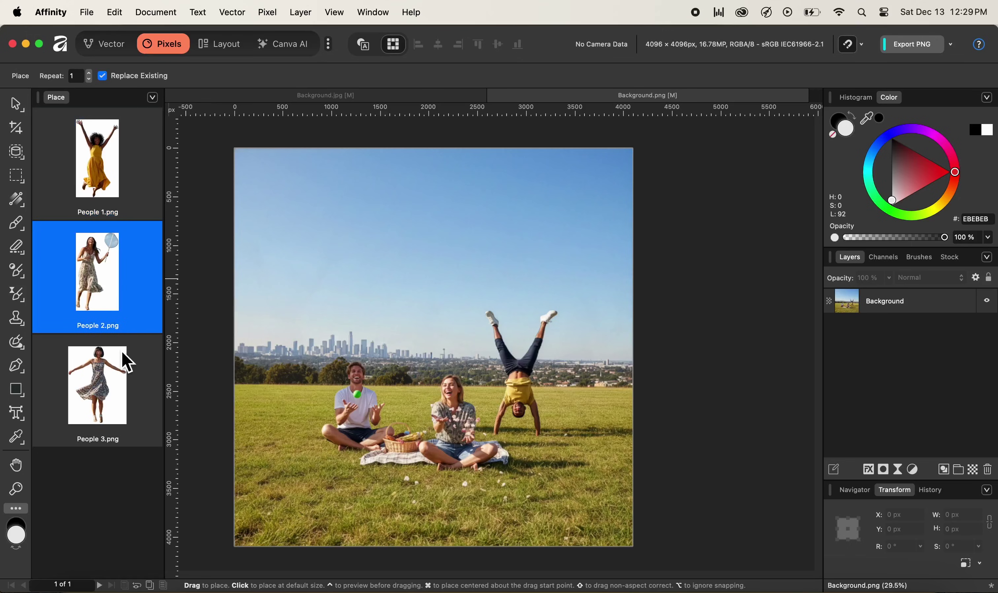
pyautogui.click(128, 366)
pyautogui.click(123, 282)
pyautogui.click(116, 194)
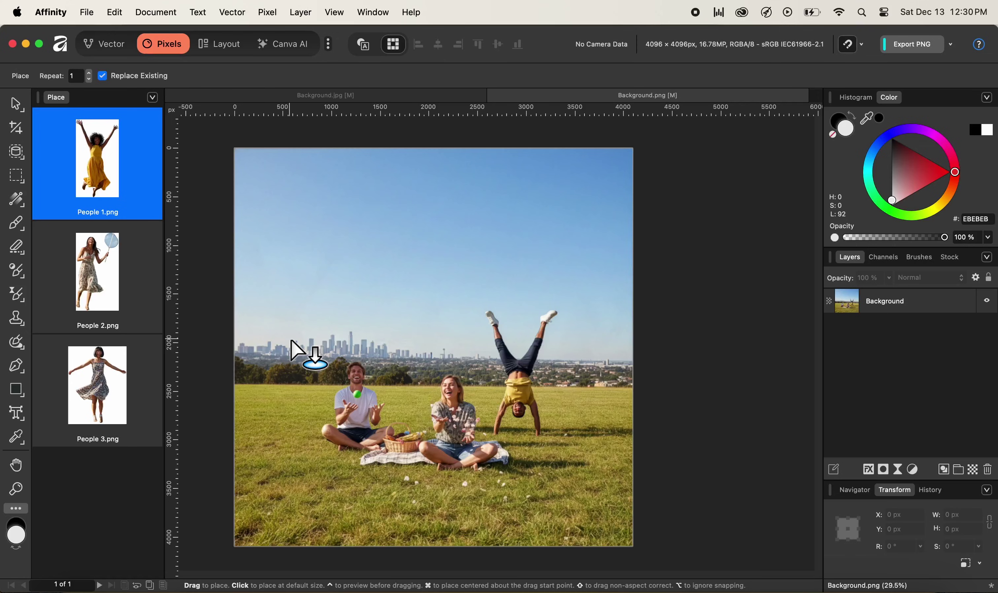
pyautogui.press('ctrl')
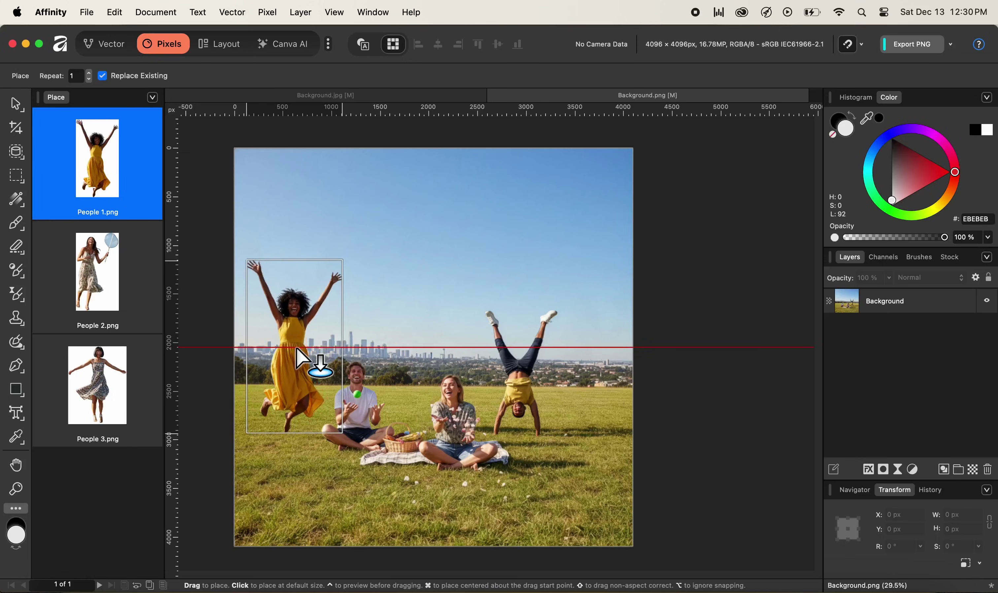
pyautogui.click(297, 349)
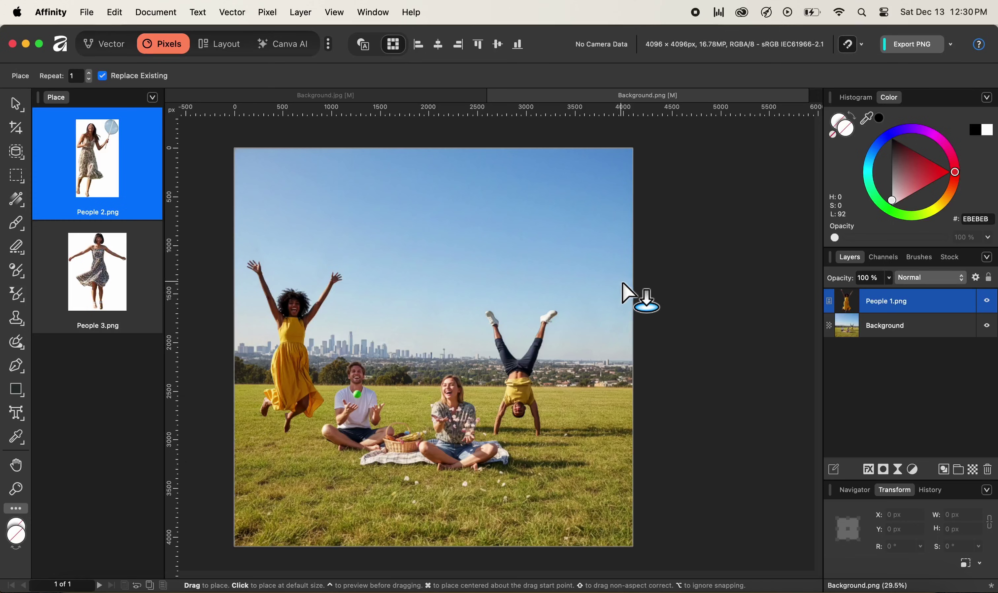
# Place People 2.png, the laughing woman with a butterfly net, on the grass at the right.
pyautogui.moveTo(621, 281); pyautogui.dragTo(546, 436)
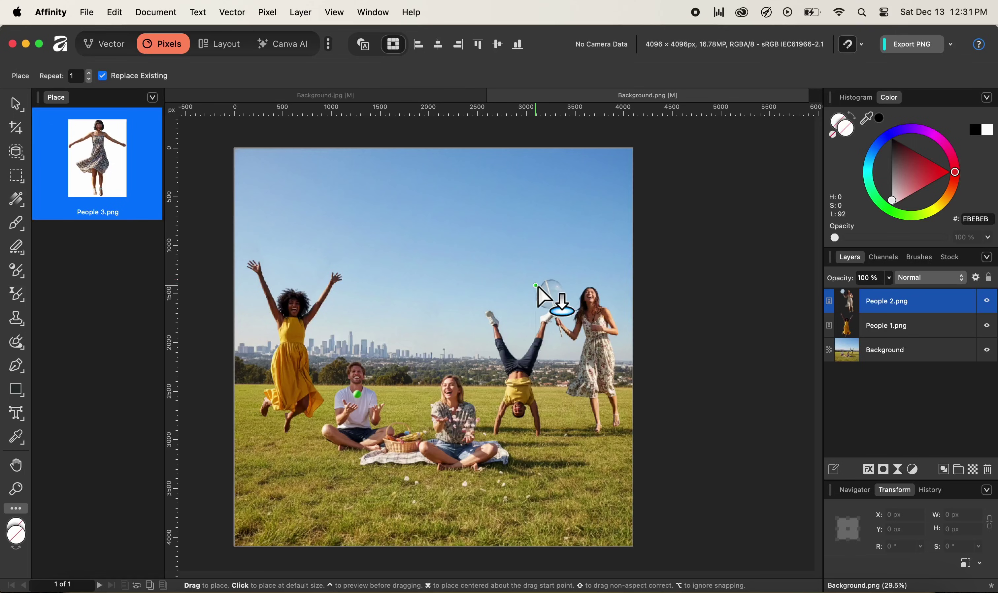
pyautogui.press('super+z')
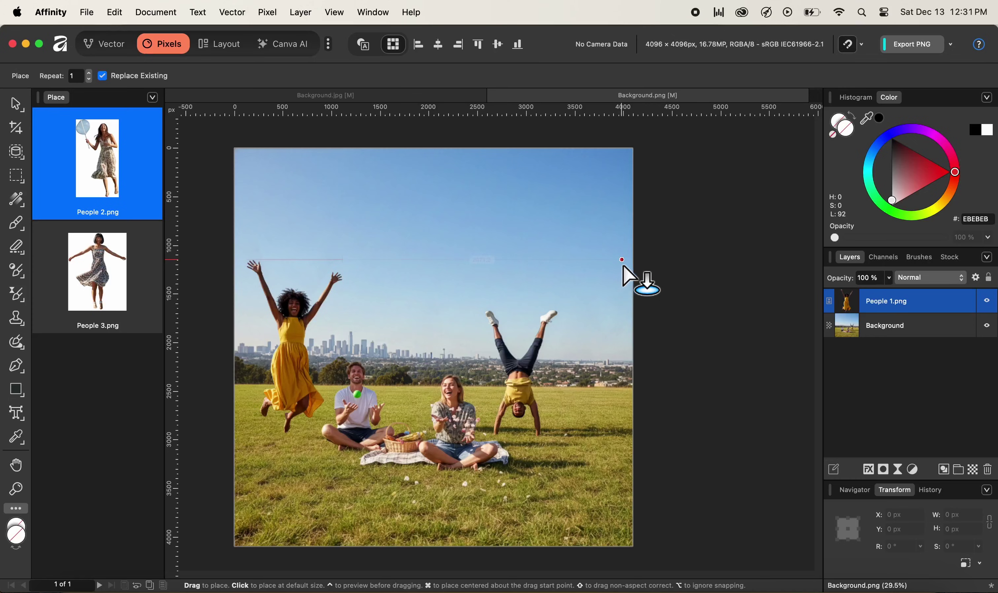
pyautogui.moveTo(623, 260); pyautogui.dragTo(535, 433)
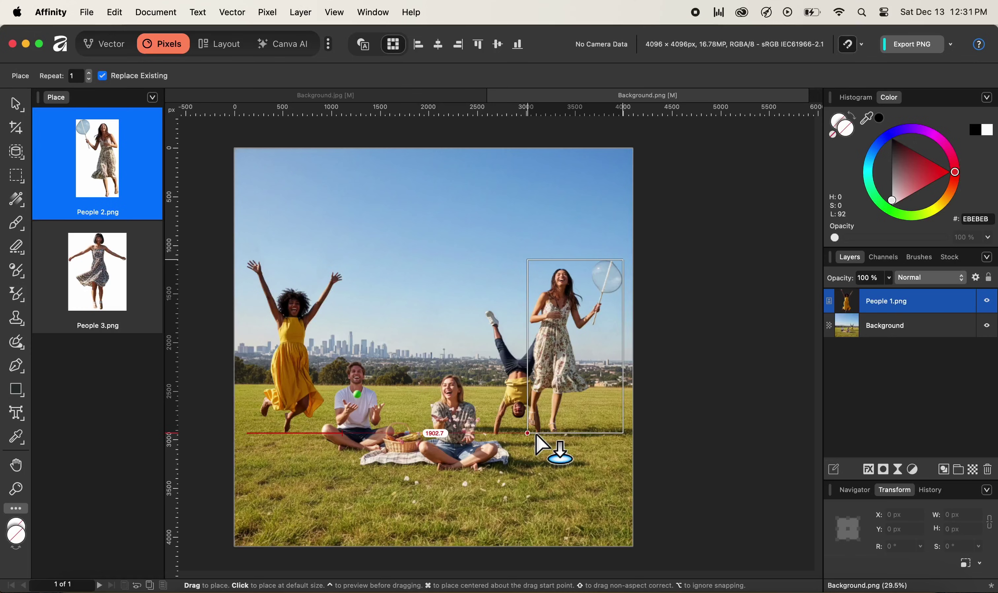
pyautogui.moveTo(535, 433); pyautogui.dragTo(535, 434)
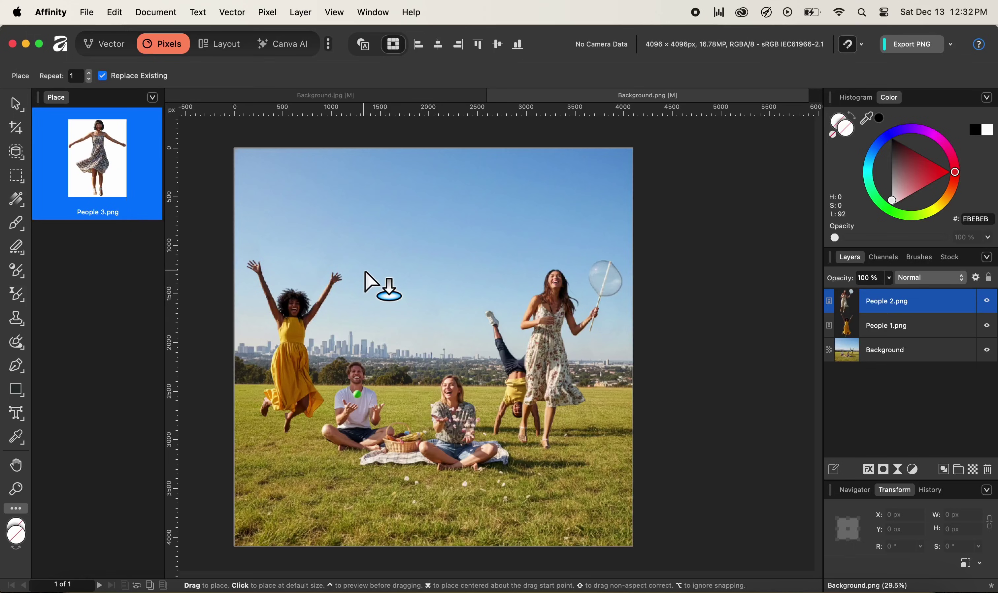
# Place People 3.png, the twirling woman in a floral dress, mid-scene above the picnickers.
pyautogui.moveTo(365, 284); pyautogui.dragTo(480, 422)
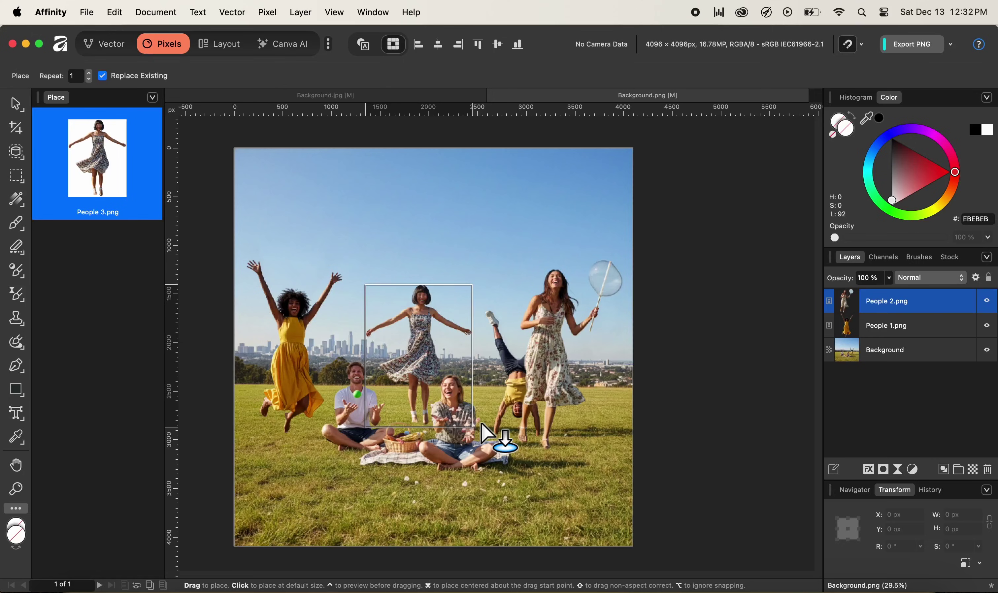
pyautogui.moveTo(481, 421); pyautogui.dragTo(481, 421)
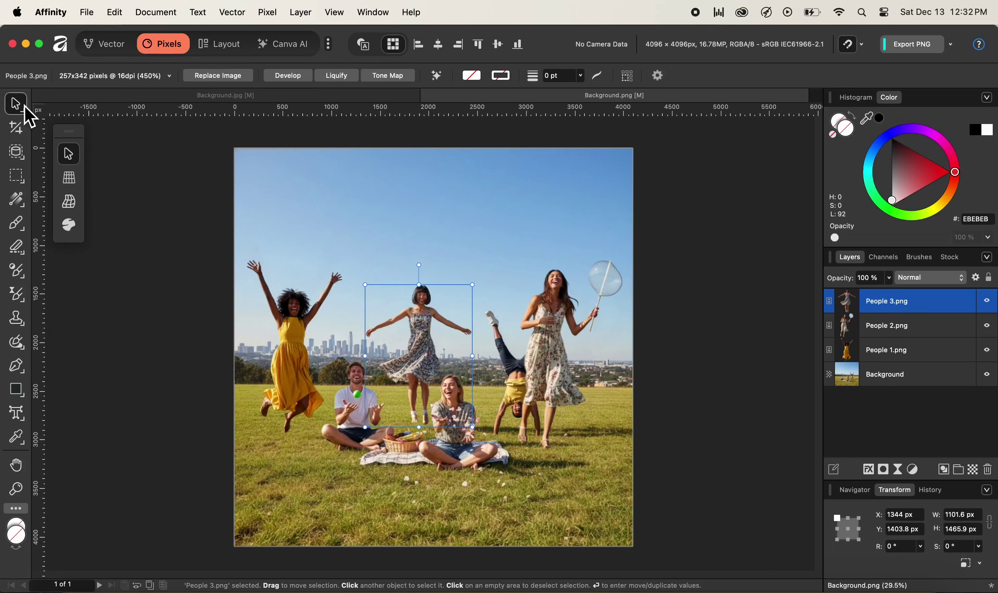
# Shift the woman with the net right to X 3373 px, Y 1148 px, clear of the handstand.
pyautogui.click(552, 358)
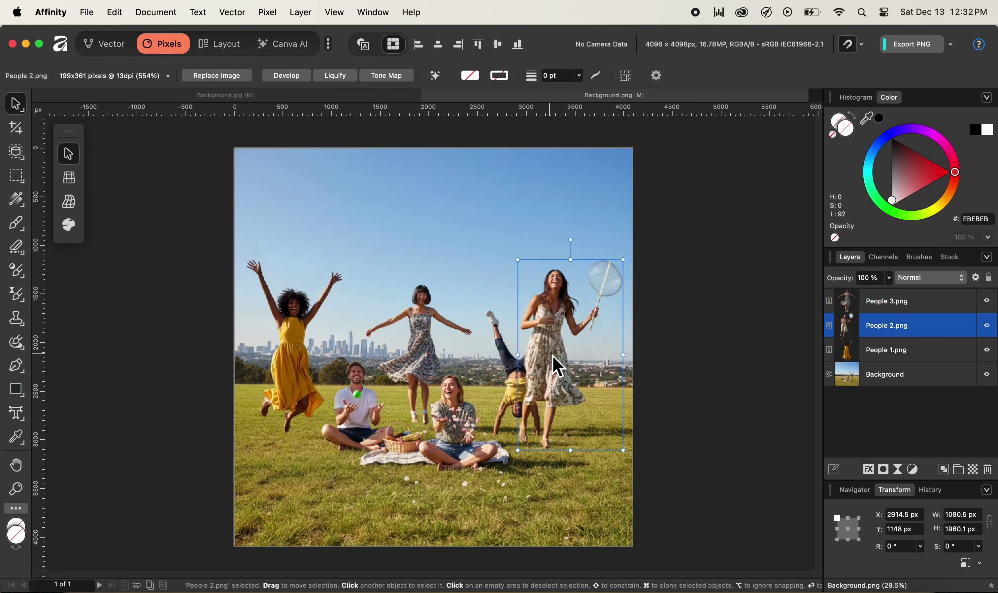
pyautogui.moveTo(551, 357); pyautogui.dragTo(596, 357)
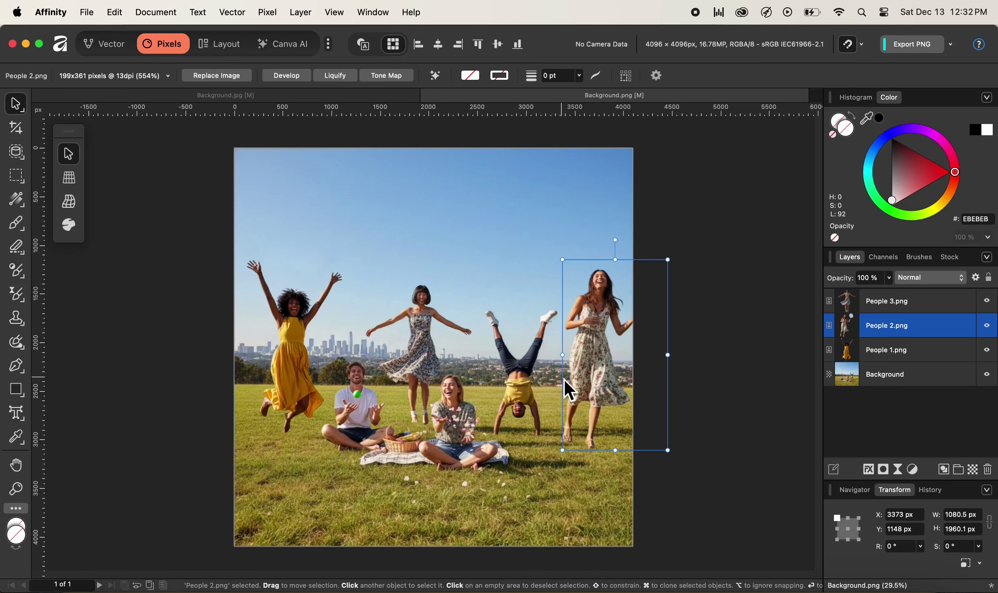